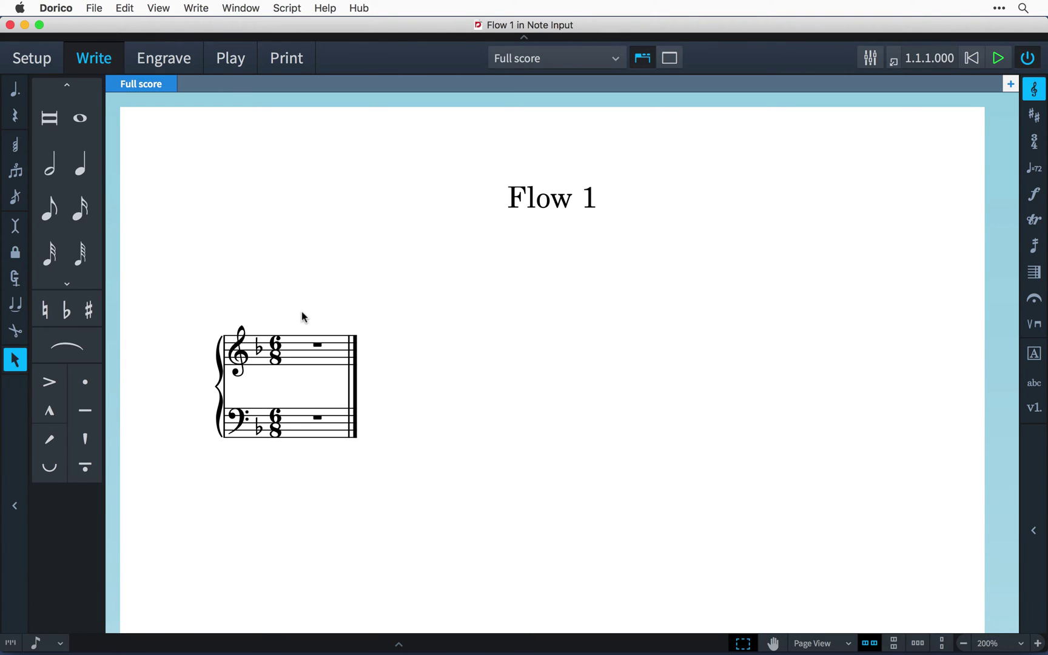
# Start note input on the first treble bar rest and expand the Notes panel's short durations
pyautogui.click(295, 355)
pyautogui.press('Return')
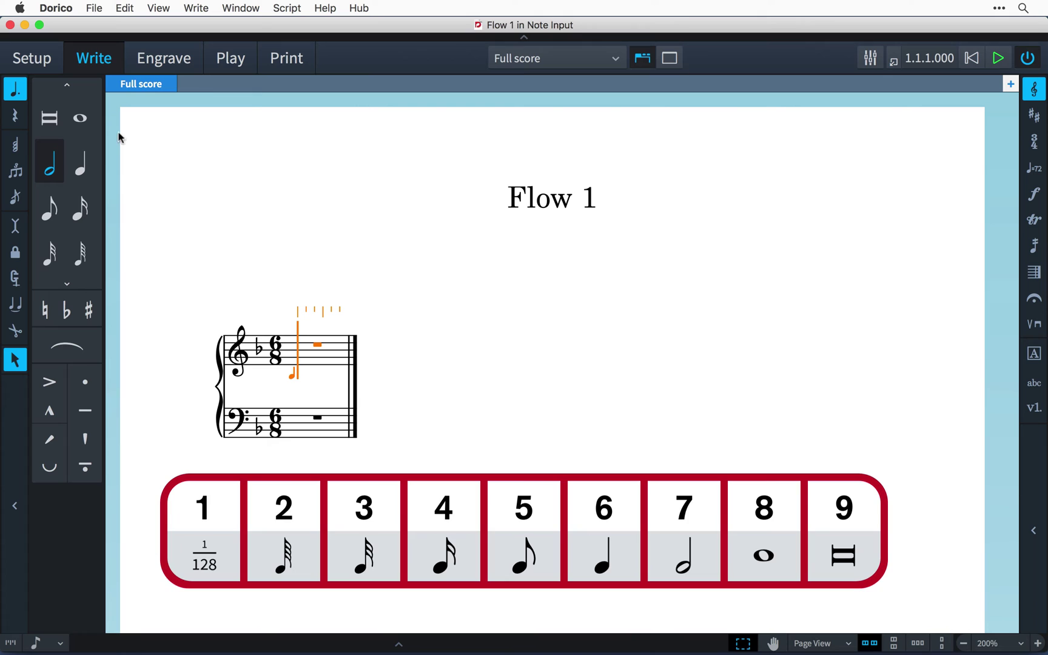
pyautogui.click(90, 86)
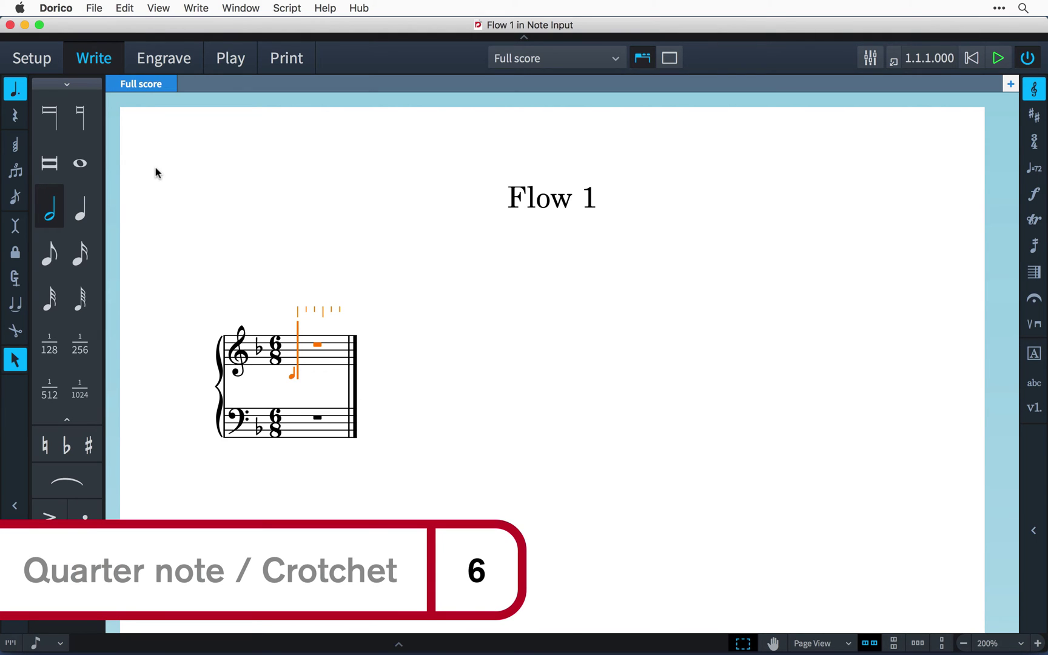
# Type a quarter C, an eighth C and a dotted-quarter F to complete the 6/8 bar
pyautogui.press('6')
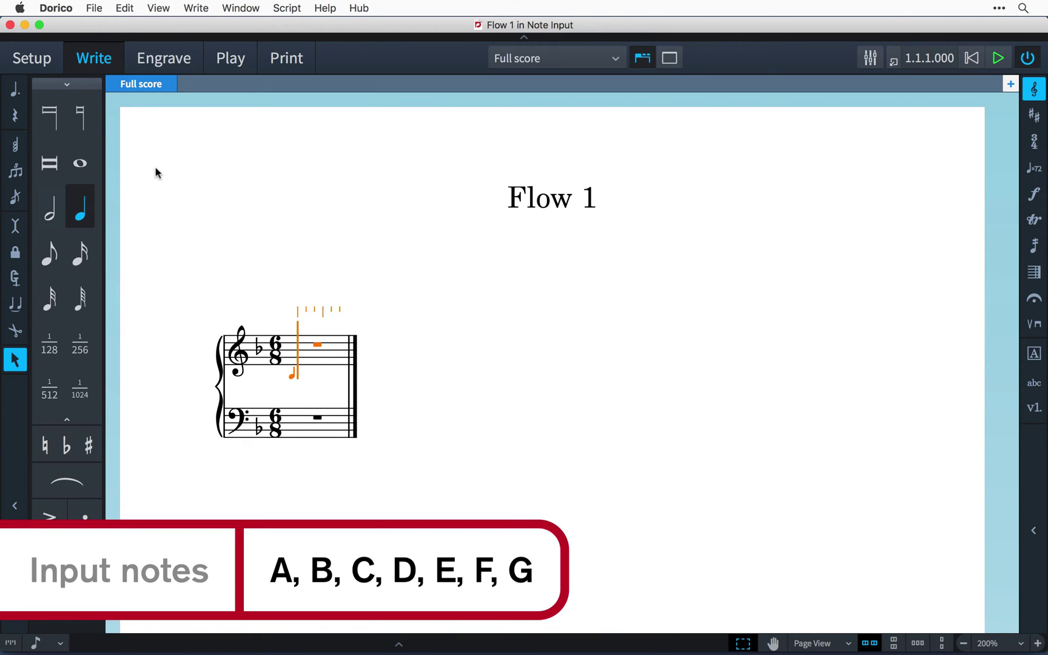
pyautogui.press('c')
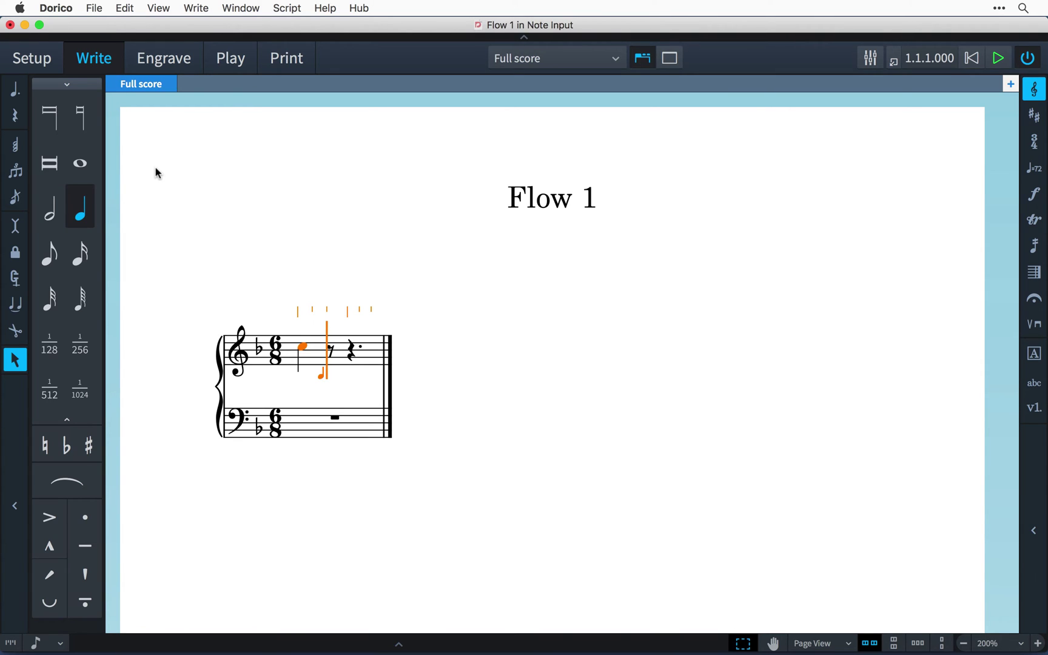
pyautogui.press('5')
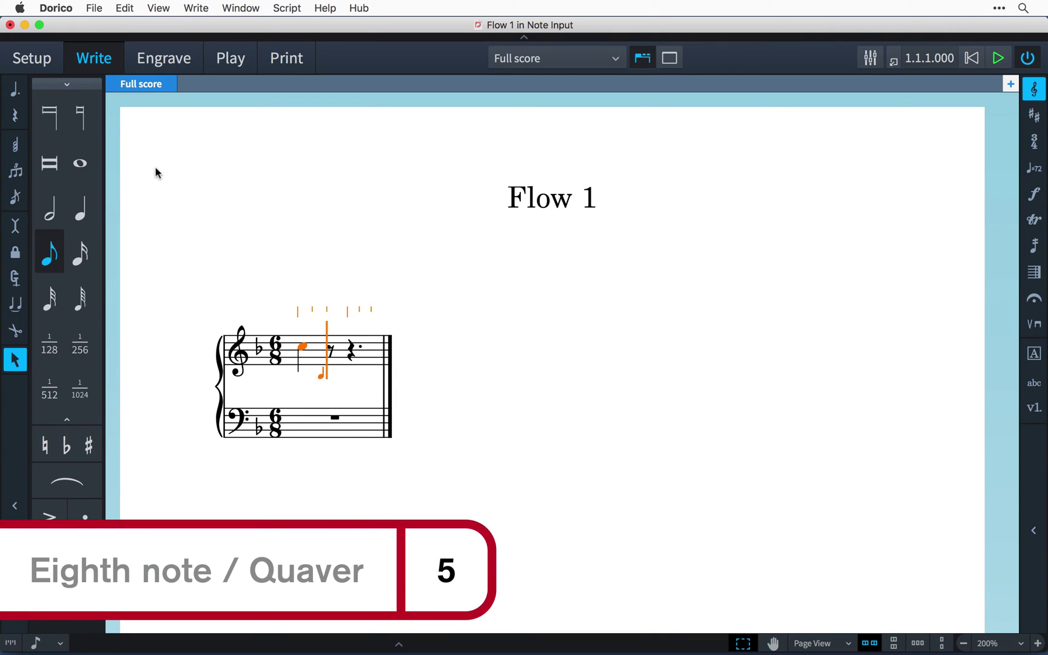
pyautogui.press('c')
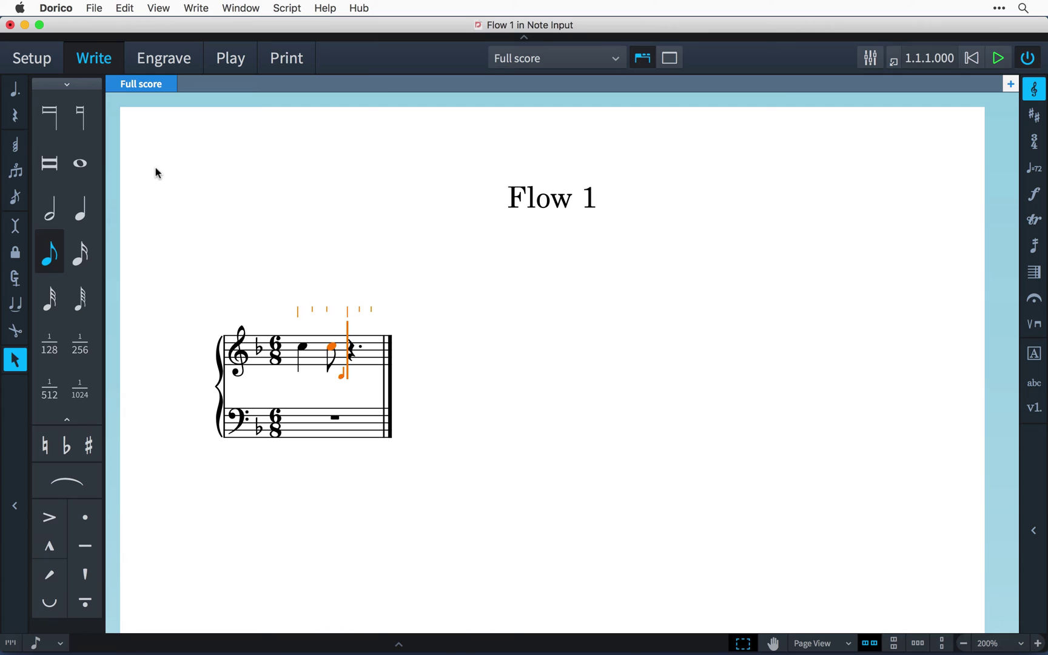
pyautogui.press('6')
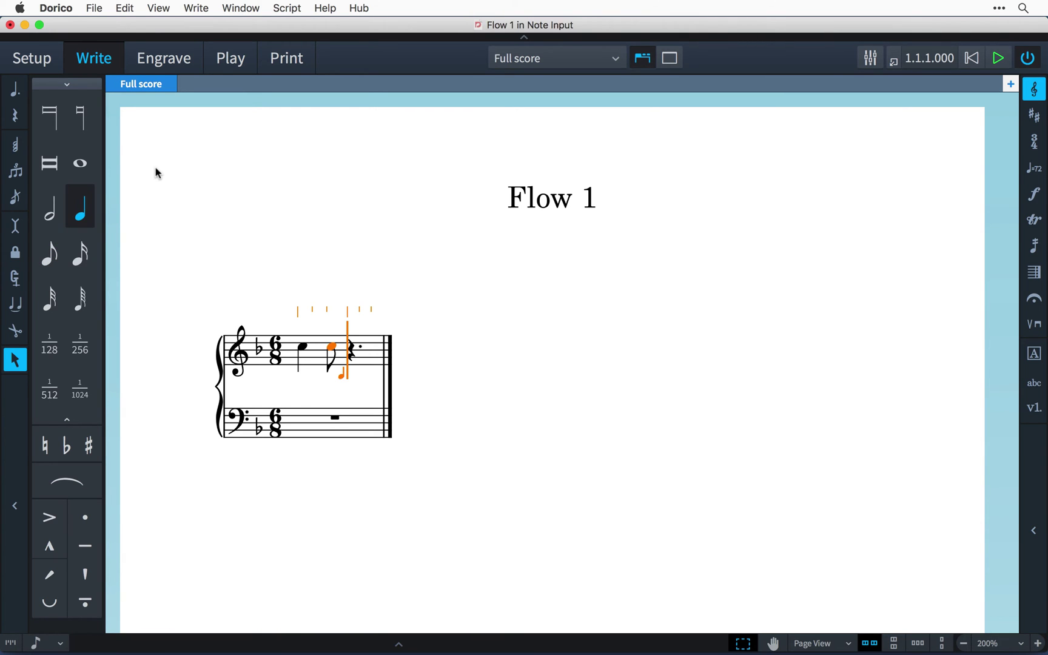
pyautogui.press('.')
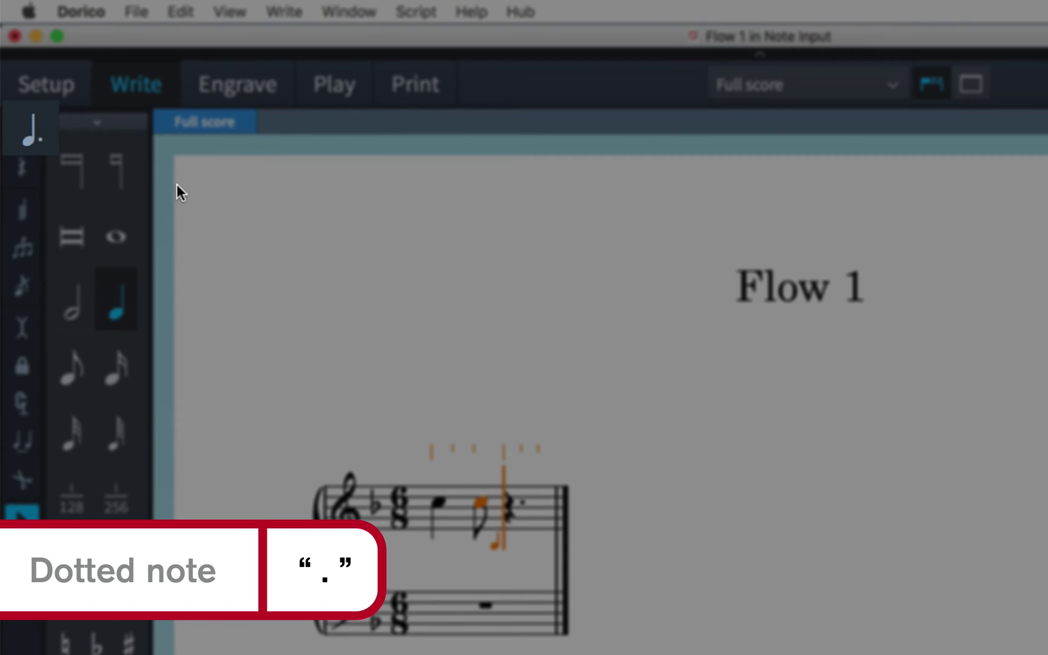
pyautogui.press('.')
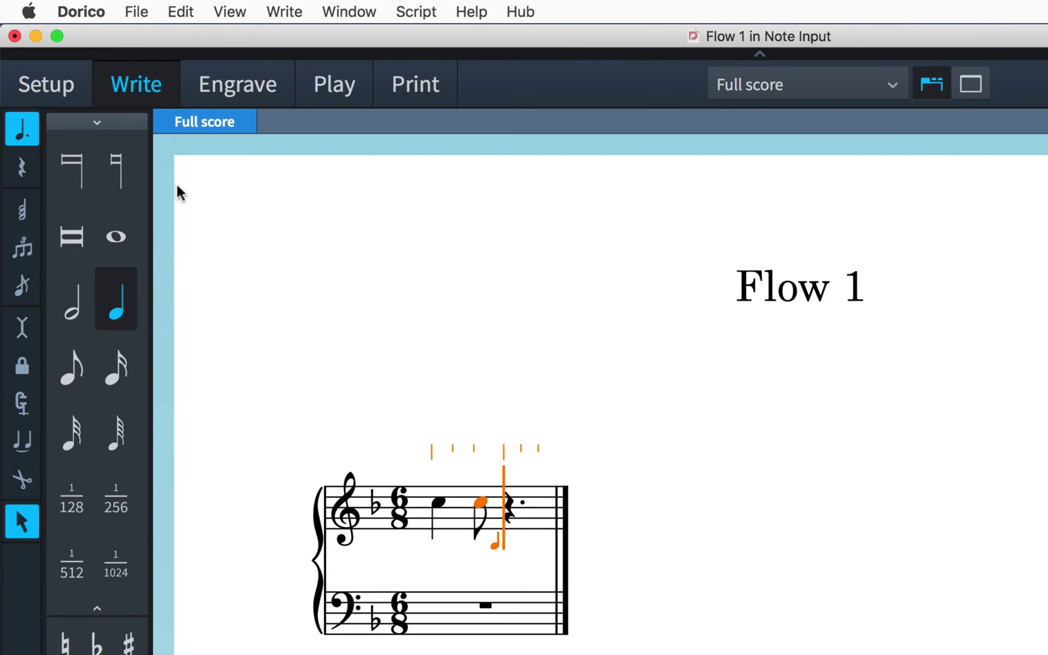
pyautogui.press('f')
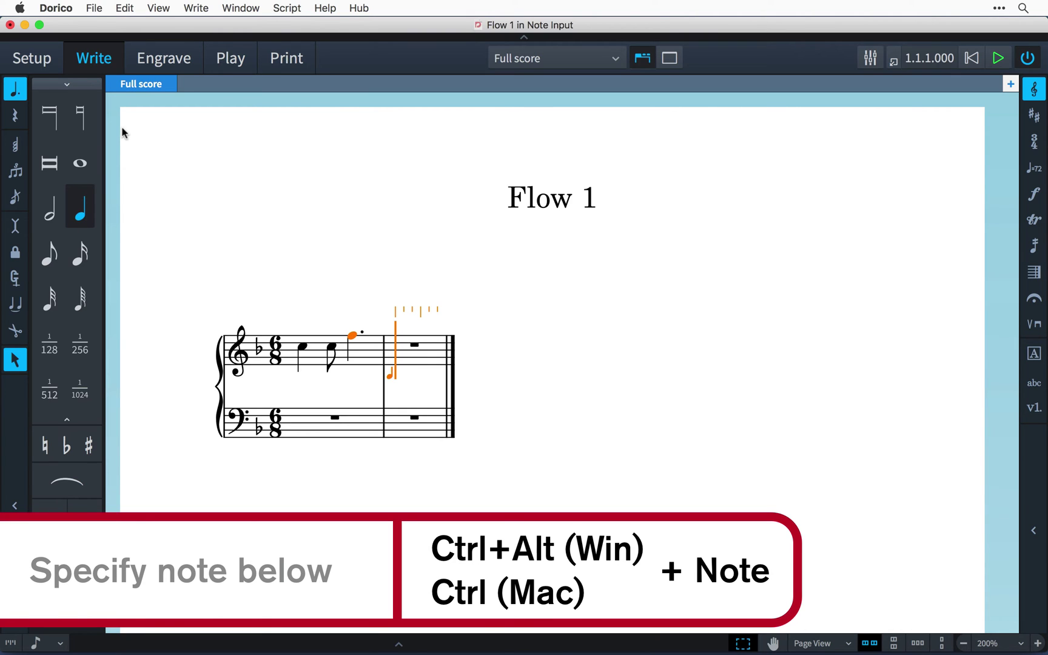
# Enter a dotted-quarter F below, then a dotted-quarter F an octave higher
pyautogui.hotkey('ctrl', 'f')
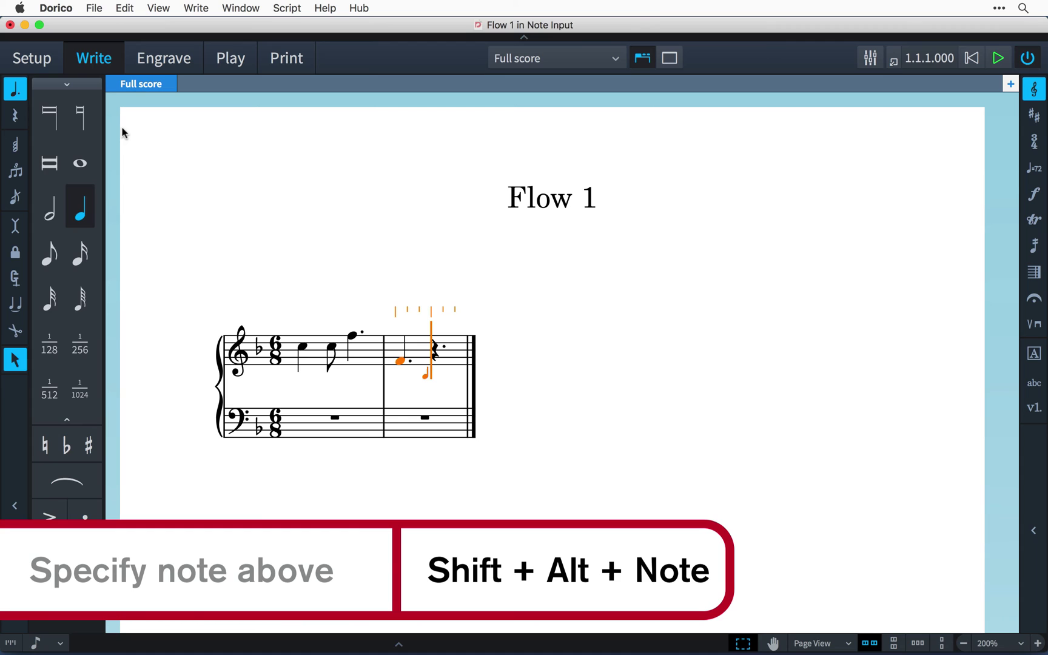
pyautogui.hotkey('shift', 'alt', 'f')
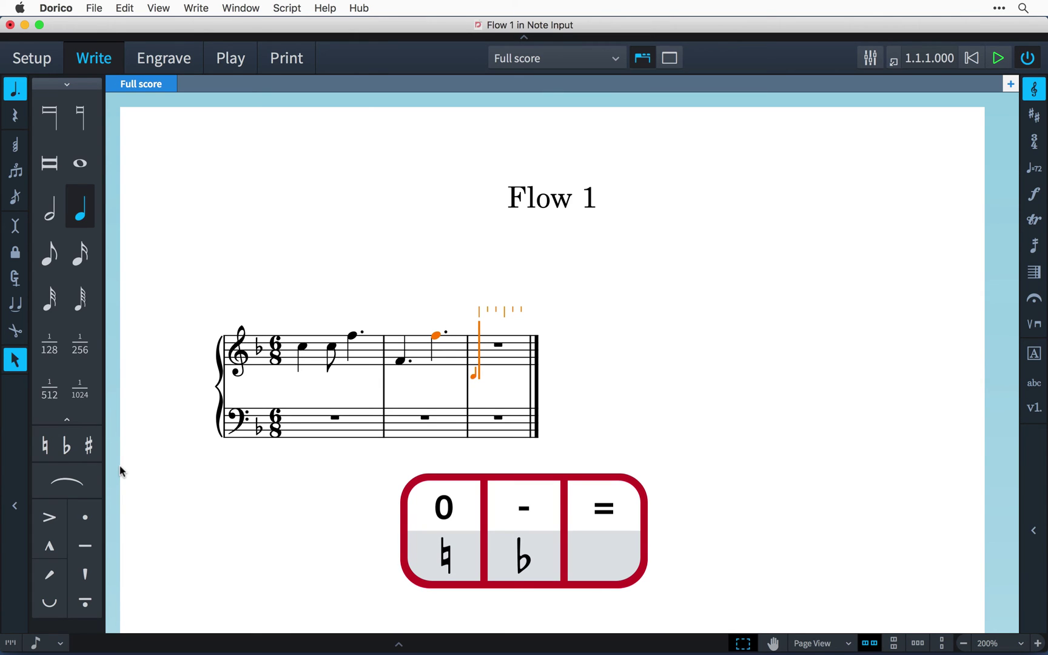
# Enter a quarter F-sharp, then eighth notes F-natural, E-flat, D and E-natural in bar 3
pyautogui.press('=')
pyautogui.press('.')
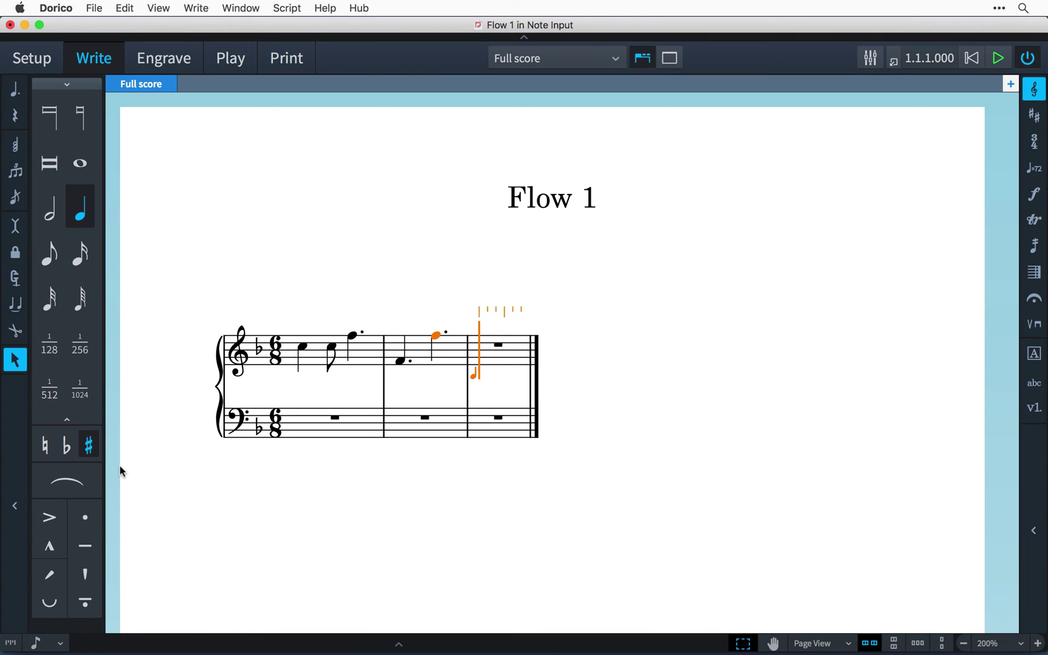
pyautogui.press('f')
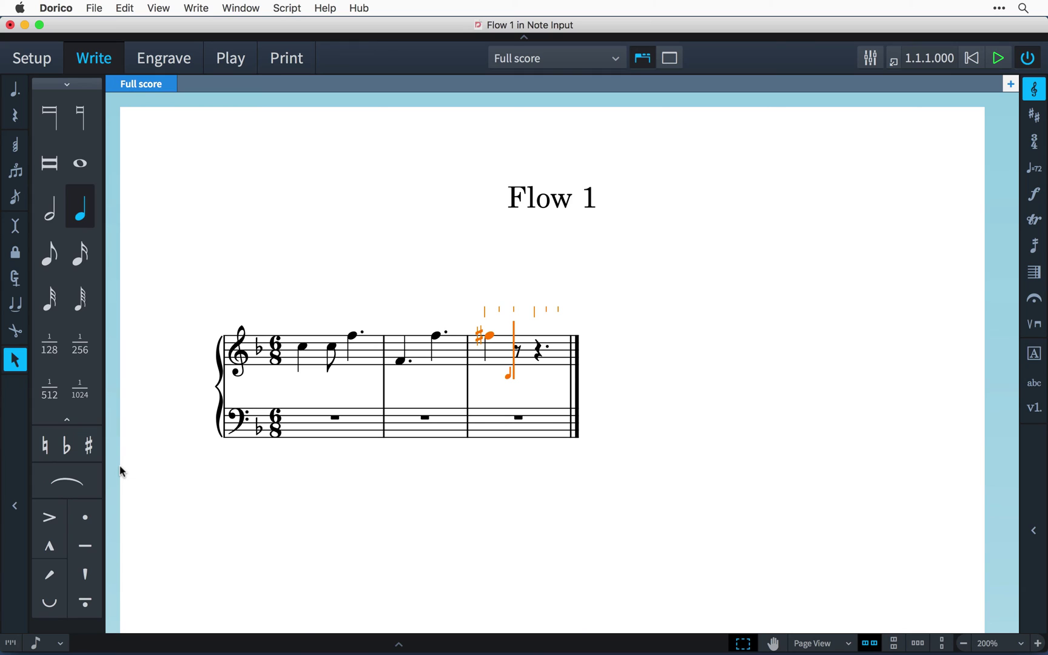
pyautogui.press('0')
pyautogui.press('5')
pyautogui.press('f')
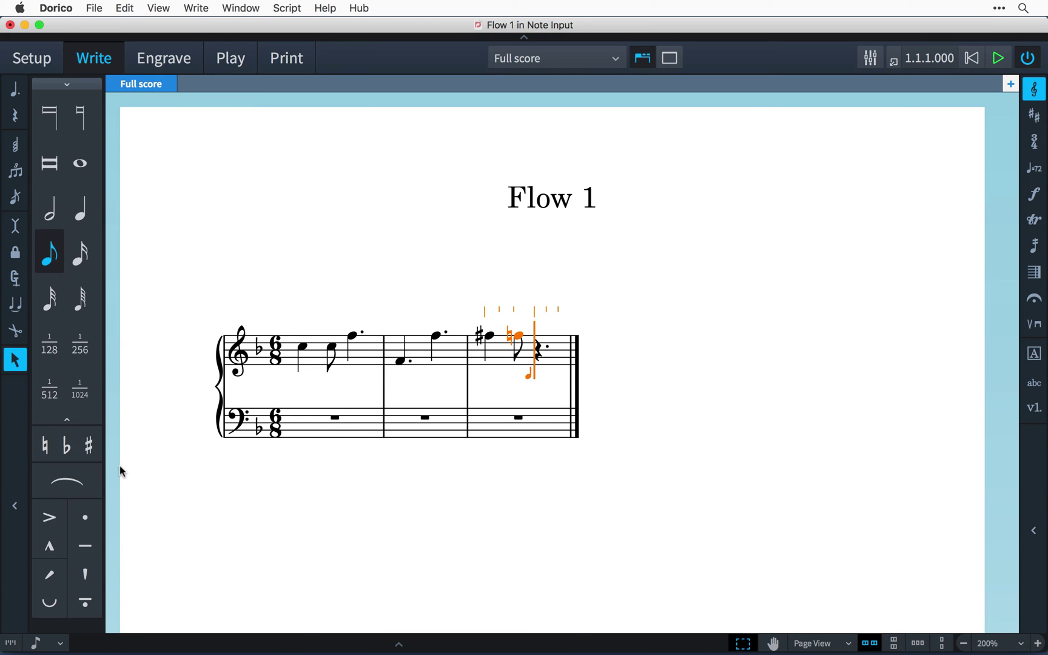
pyautogui.press('-')
pyautogui.press('e')
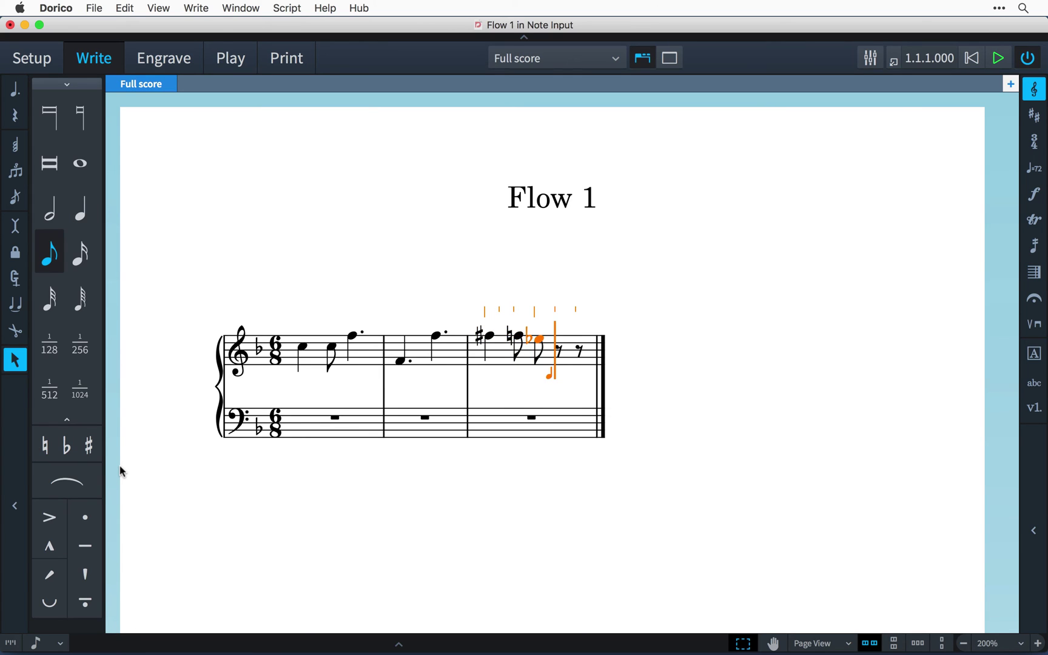
pyautogui.press('d')
pyautogui.press('e')
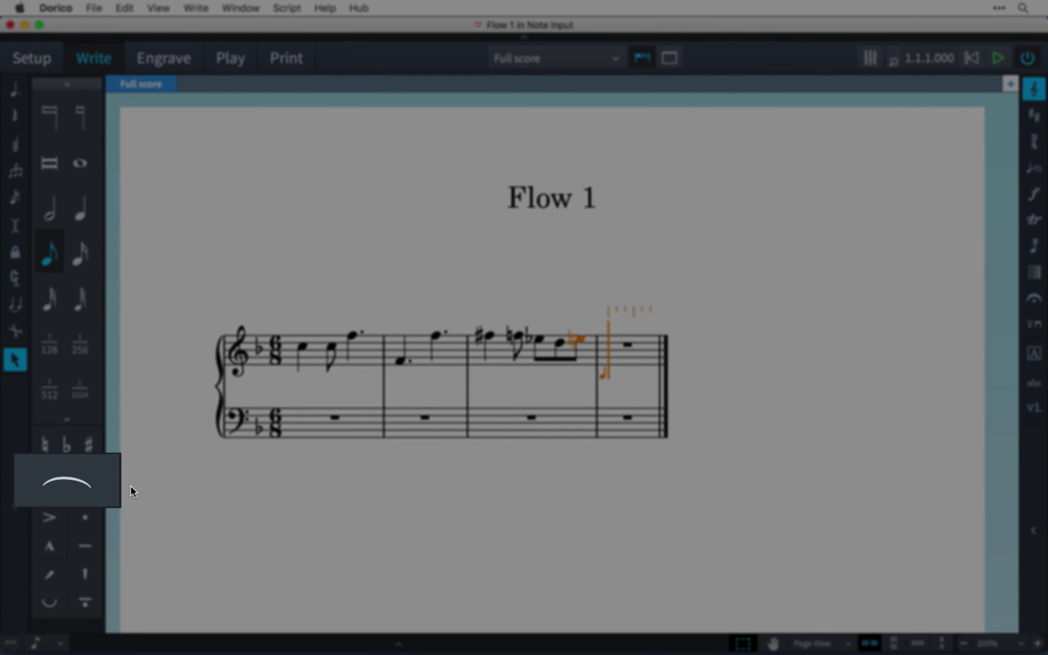
# Enter eighth notes E, D, C, B, A under a slur that ends on the A
pyautogui.press('s')
pyautogui.press('e')
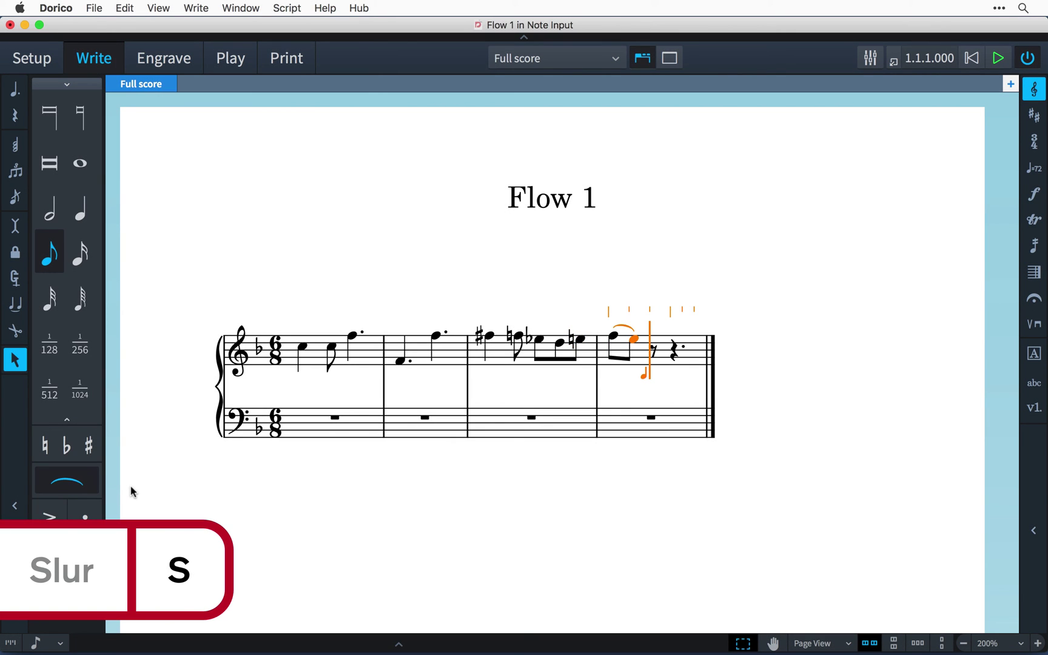
pyautogui.press('d')
pyautogui.press('c')
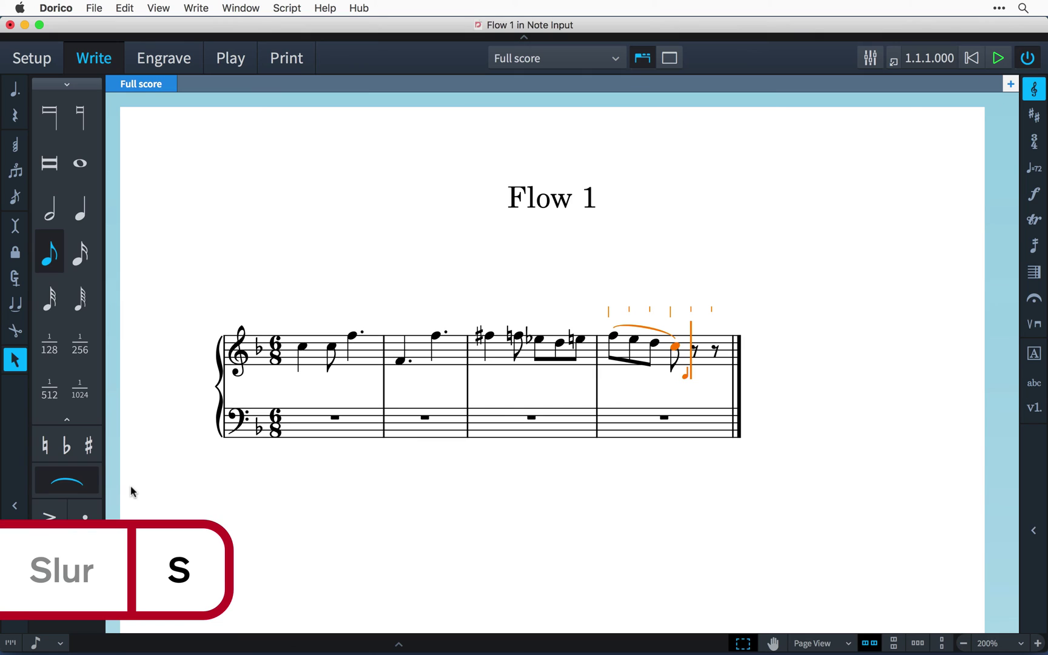
pyautogui.press('b')
pyautogui.press('a')
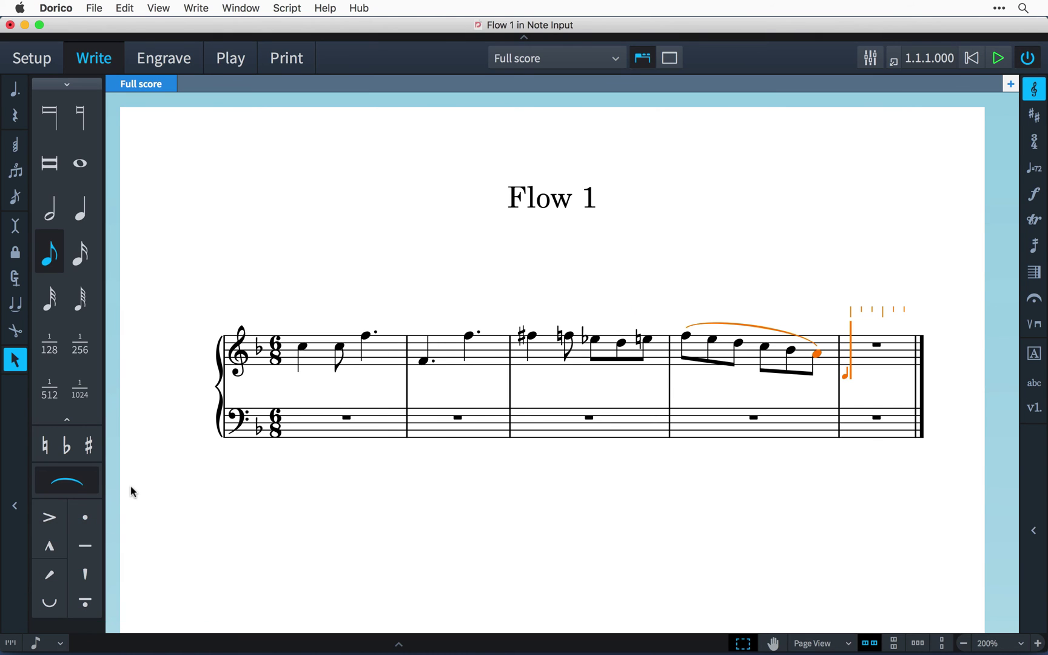
pyautogui.hotkey('shift', 's')
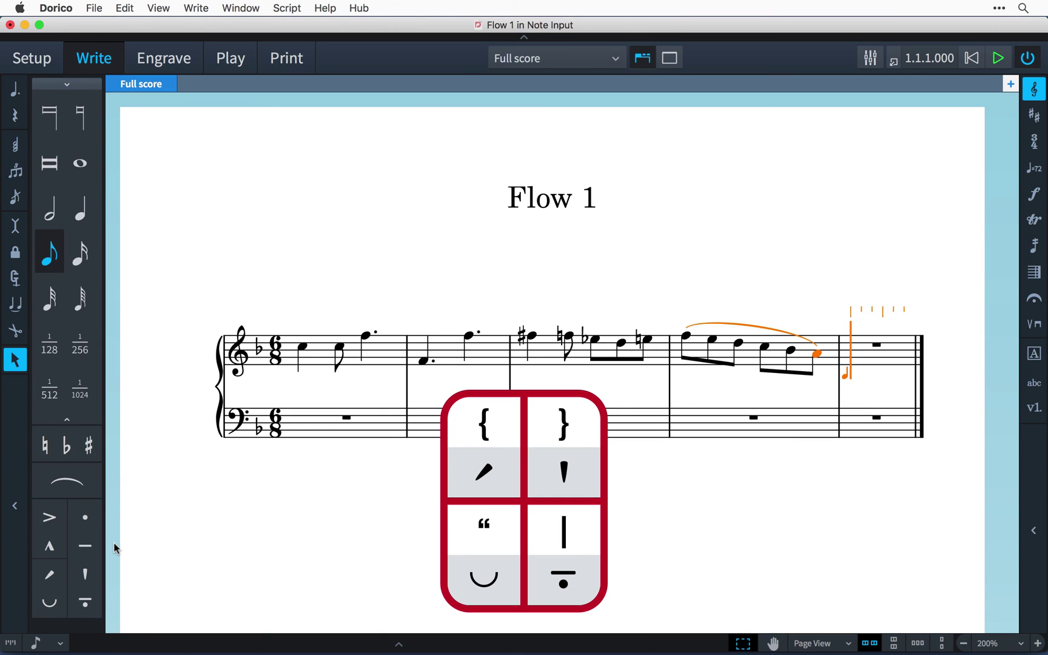
# Enter an accented quarter-note C in bar 5 and turn on staccato for the next note
pyautogui.press('6')
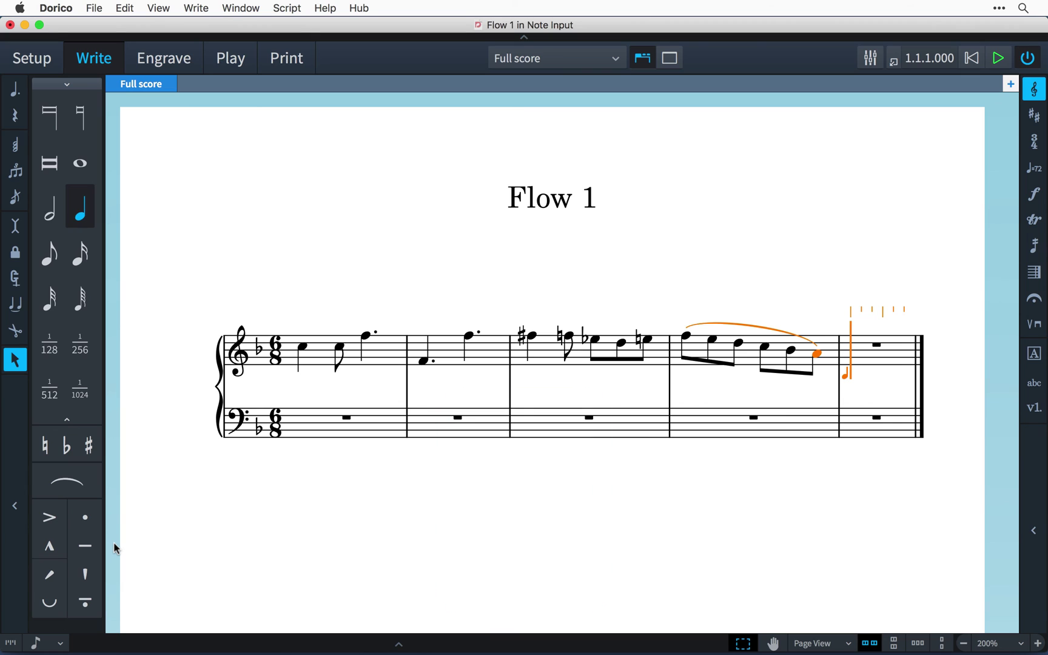
pyautogui.press('[')
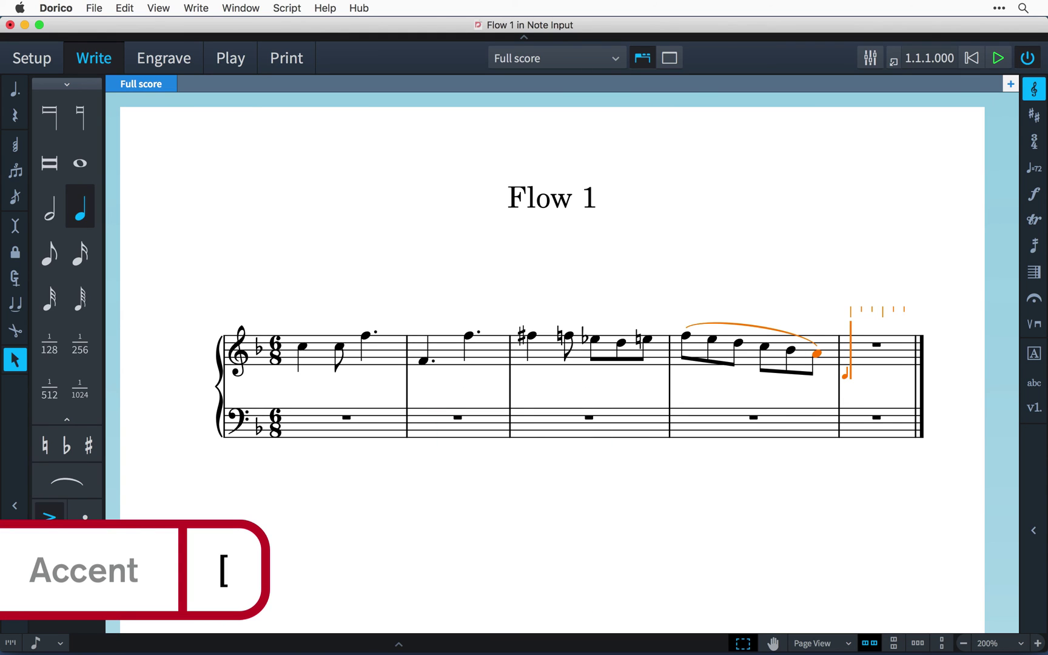
pyautogui.press('c')
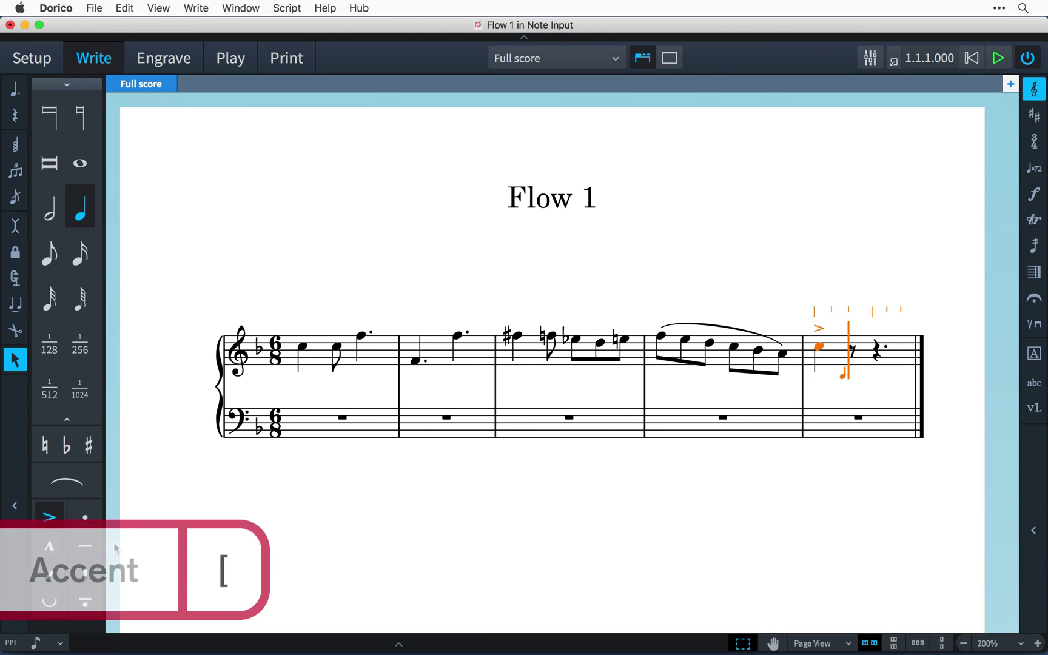
pyautogui.press(']')
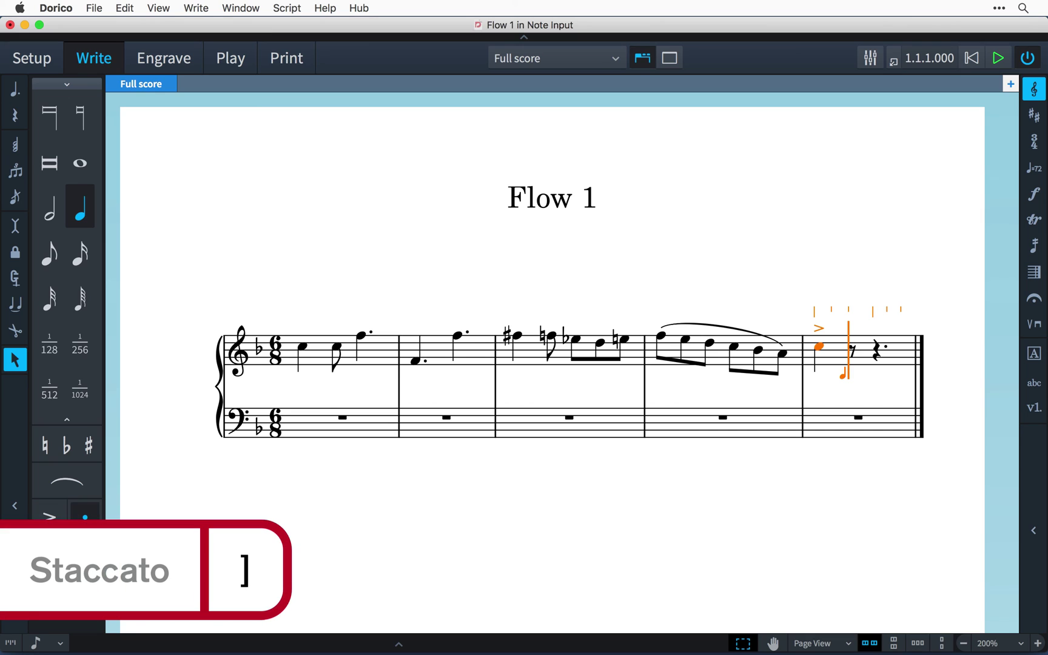
# Enter a staccato eighth-note C and exit note input
pyautogui.press('5')
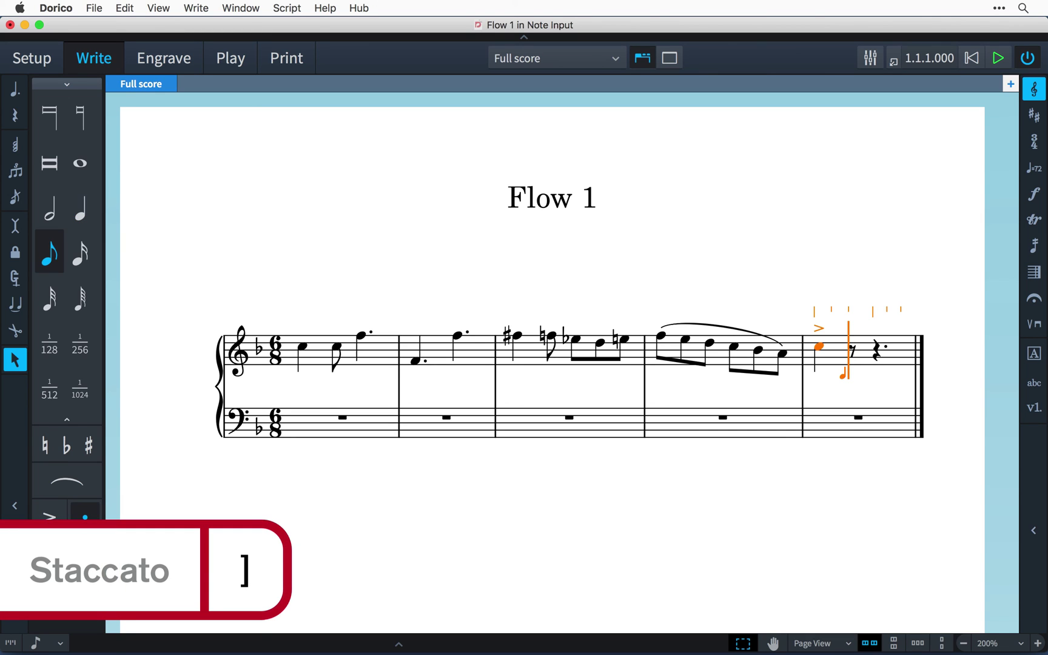
pyautogui.press('c')
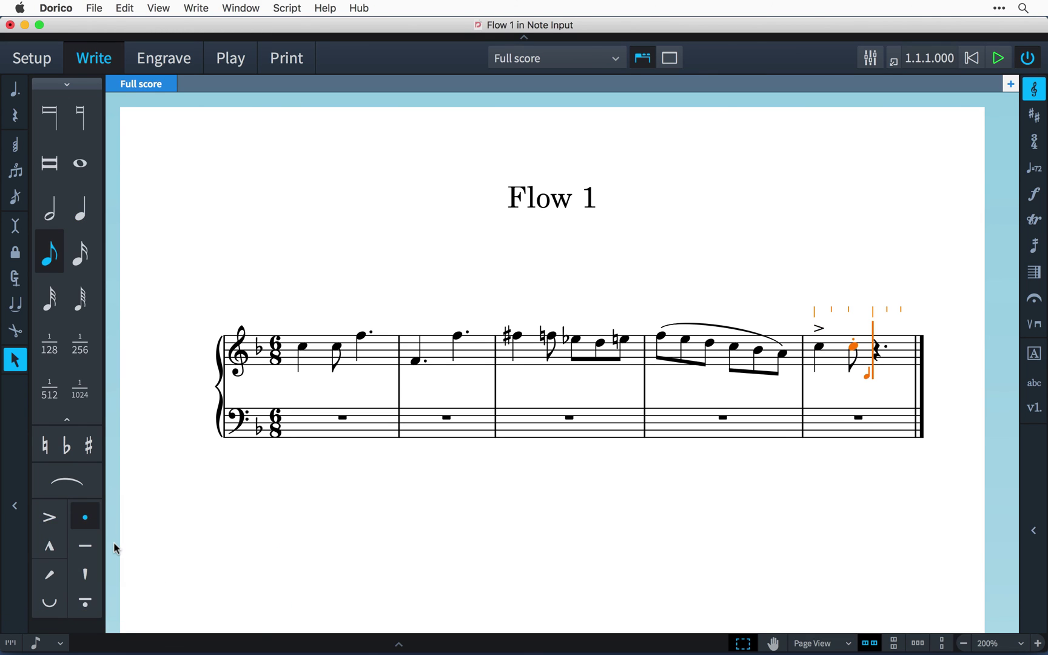
pyautogui.press('Escape')
pyautogui.press('Escape')
# Slur bar 1's last two notes and make bar 2's first note sharp
pyautogui.moveTo(324, 328); pyautogui.dragTo(377, 364)
pyautogui.press('s')
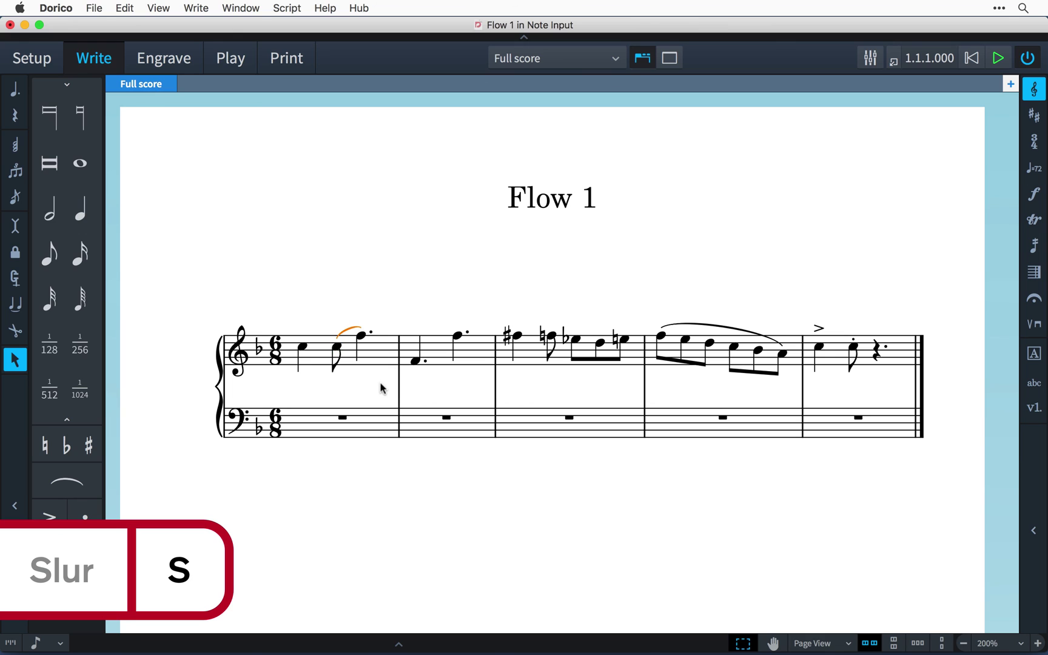
pyautogui.click(416, 361)
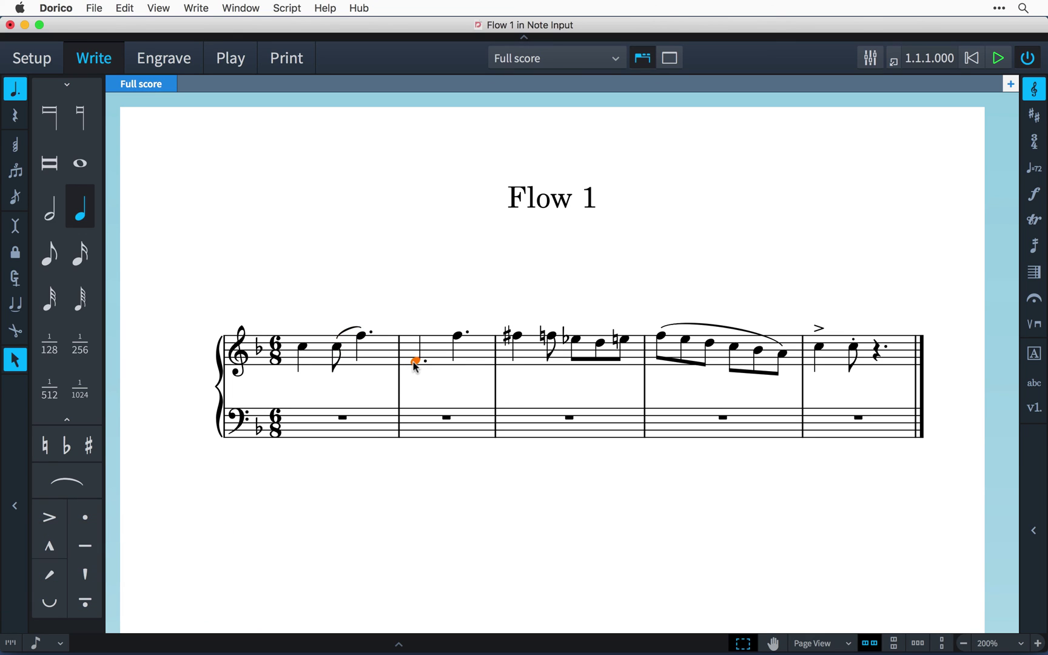
pyautogui.press('=')
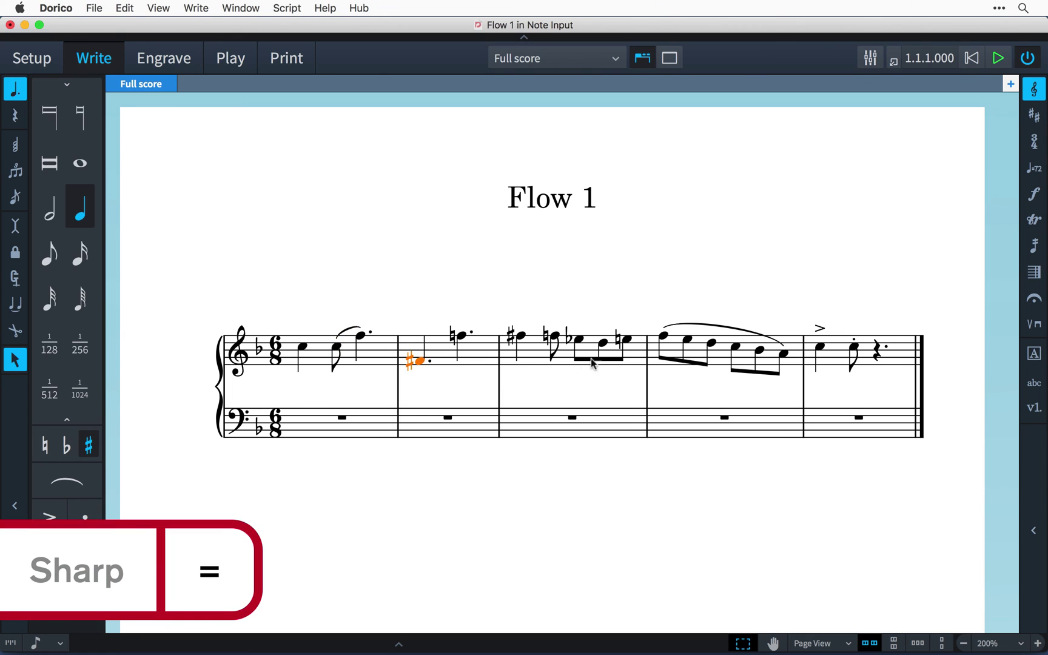
# Slur bar 3's three beamed notes and add a staccato to its last note
pyautogui.moveTo(575, 328); pyautogui.dragTo(643, 388)
pyautogui.press('s')
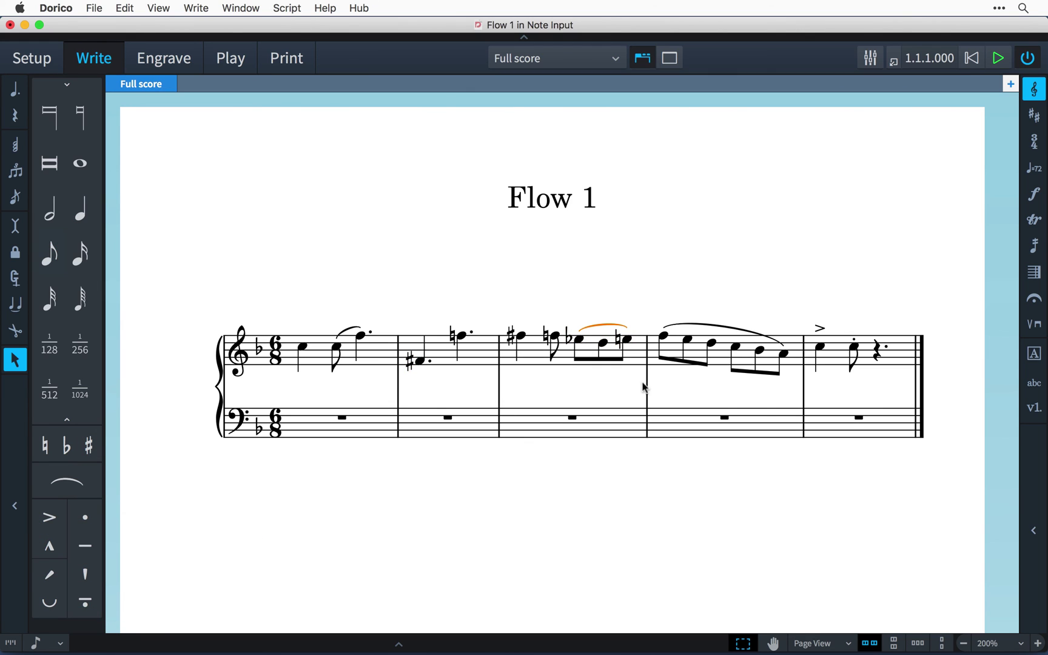
pyautogui.click(629, 345)
pyautogui.press(']')
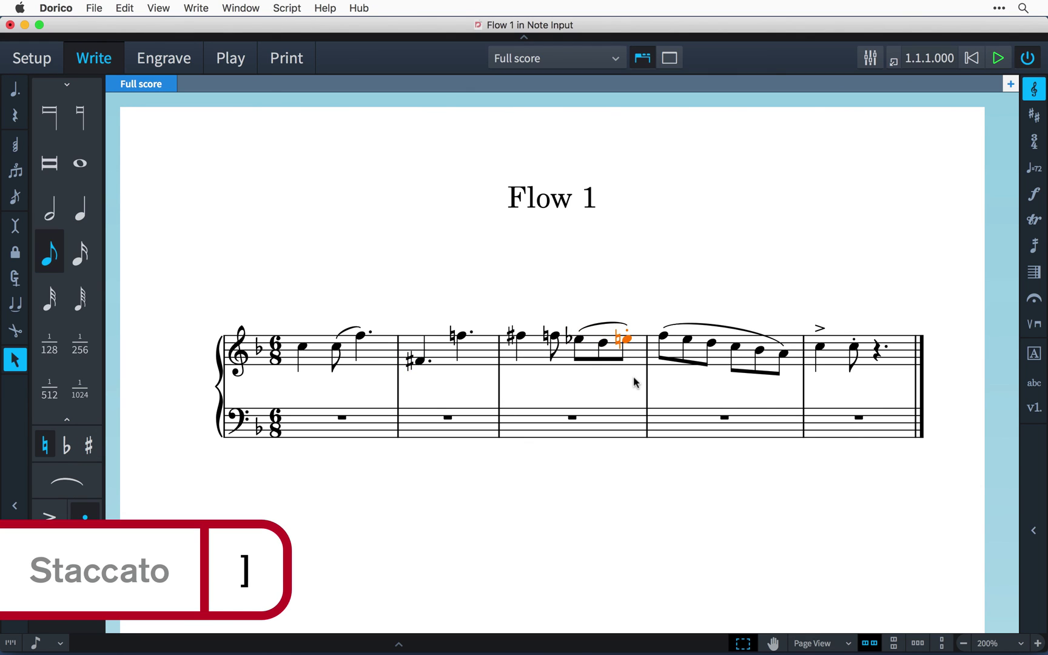